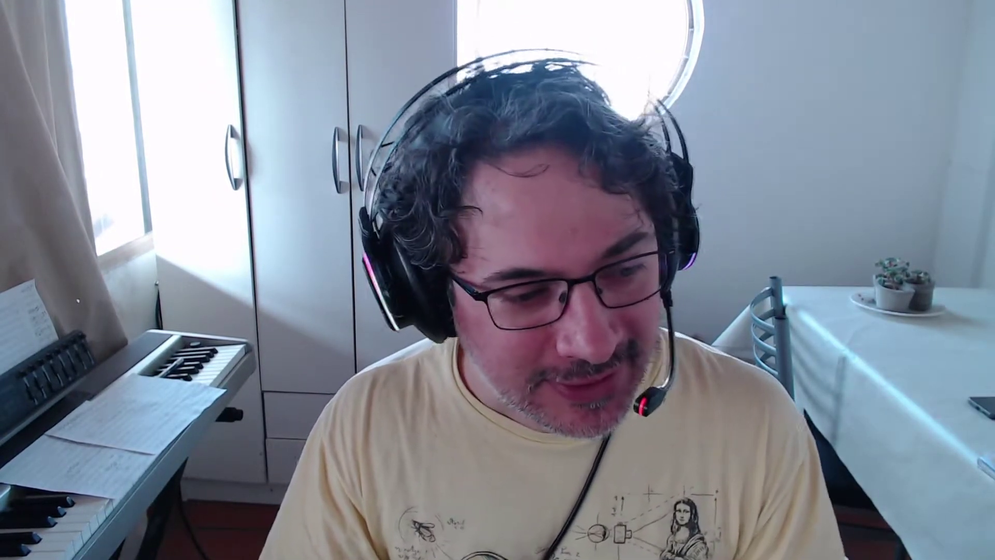
# Put the 'Pantalla + webcam' scene on air, then bring up Unity's rainy asylum parking lot
pyautogui.click(46, 454)
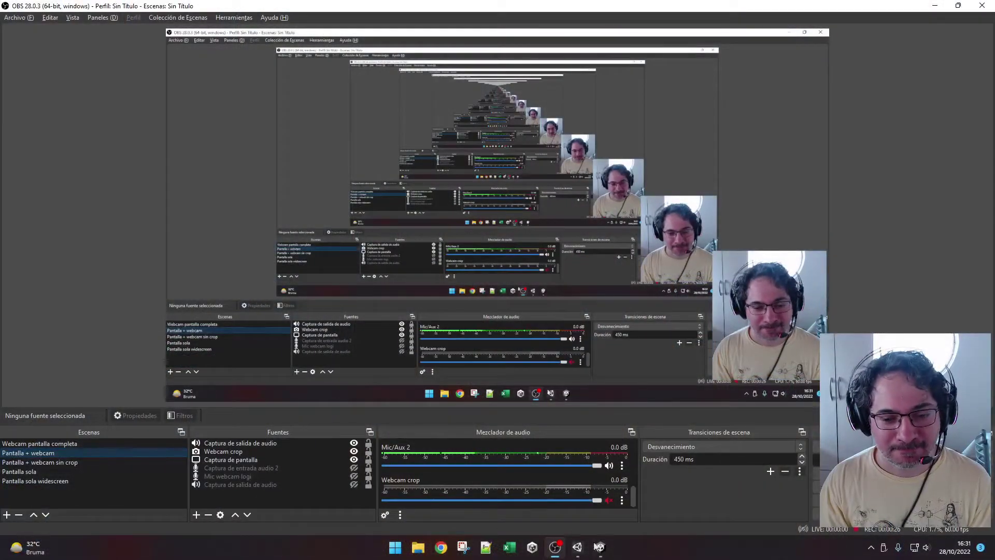
pyautogui.click(601, 547)
pyautogui.moveTo(433, 429)
pyautogui.mouseDown(button='right')
pyautogui.moveTo(464, 437)
pyautogui.moveTo(760, 386)
pyautogui.moveTo(650, 78)
pyautogui.moveTo(741, 403)
pyautogui.mouseUp(button='right')
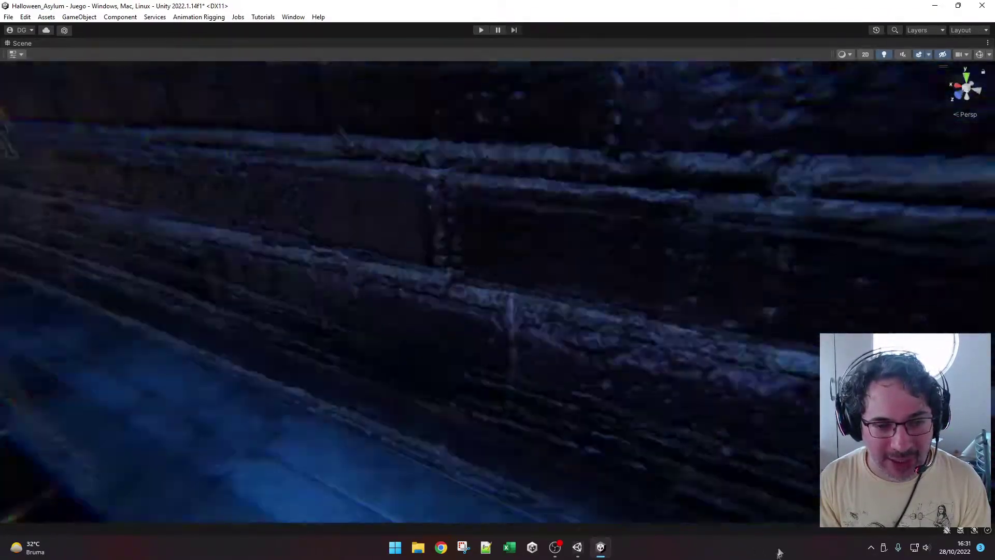
# Fly from the parking lot past the Haddonfield Psychiatric sign into the hallway and stairwell
pyautogui.moveTo(740, 405)
pyautogui.mouseDown(button='right')
pyautogui.moveTo(810, 492)
pyautogui.moveTo(500, 406)
pyautogui.moveTo(438, 407)
pyautogui.moveTo(404, 392)
pyautogui.mouseUp(button='right')
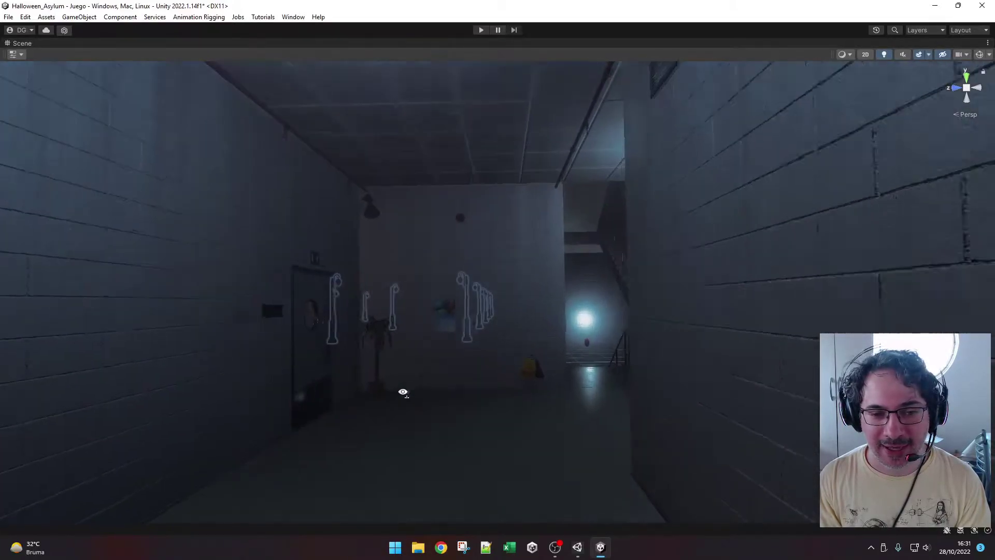
pyautogui.moveTo(403, 392)
pyautogui.mouseDown(button='right')
pyautogui.moveTo(731, 436)
pyautogui.moveTo(480, 398)
pyautogui.moveTo(482, 361)
pyautogui.mouseUp(button='right')
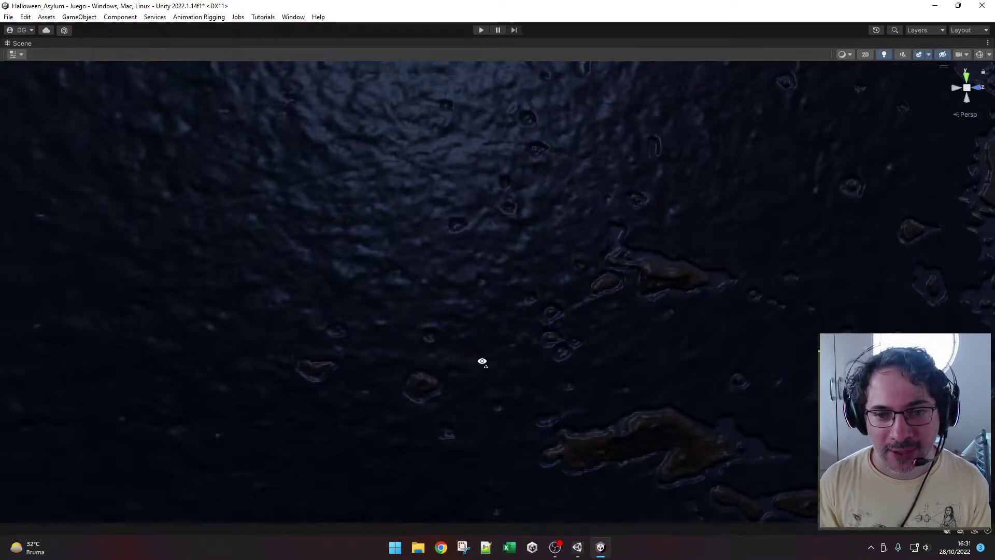
# Switch to the Halloween 1 editor and orbit around the IndoorsScene's candlelit dining room
pyautogui.hotkey('alt', 'Tab')
pyautogui.moveTo(573, 412); pyautogui.dragTo(533, 368, button='right')
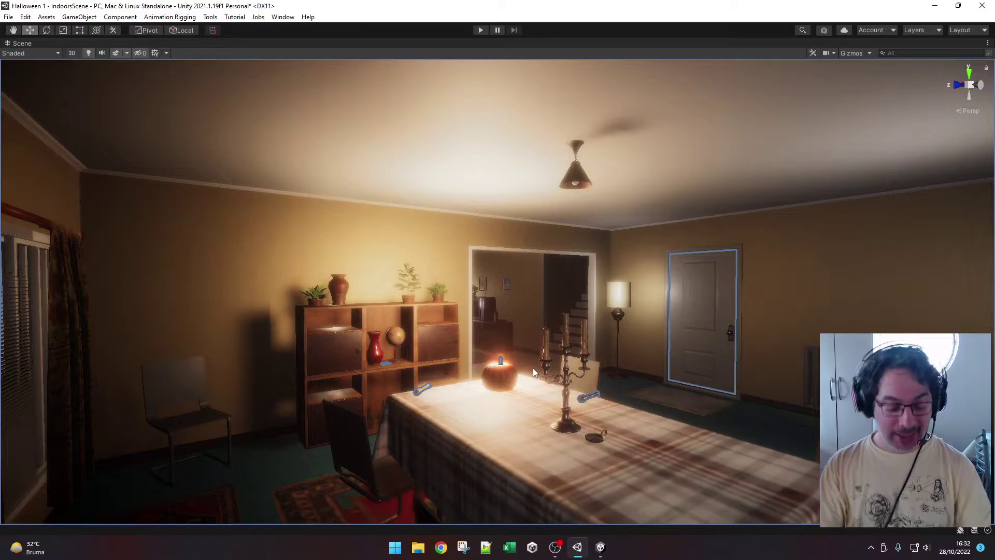
pyautogui.keyDown('alt'); pyautogui.moveTo(533, 368); pyautogui.dragTo(537, 392); pyautogui.keyUp('alt')
# Fly through the IndoorsScene into the warmly lit living room, then return to OBS Studio
pyautogui.moveTo(539, 438)
pyautogui.keyDown('alt'); pyautogui.mouseDown()
pyautogui.moveTo(523, 426)
pyautogui.moveTo(564, 426)
pyautogui.moveTo(460, 414)
pyautogui.mouseUp(); pyautogui.keyUp('alt')
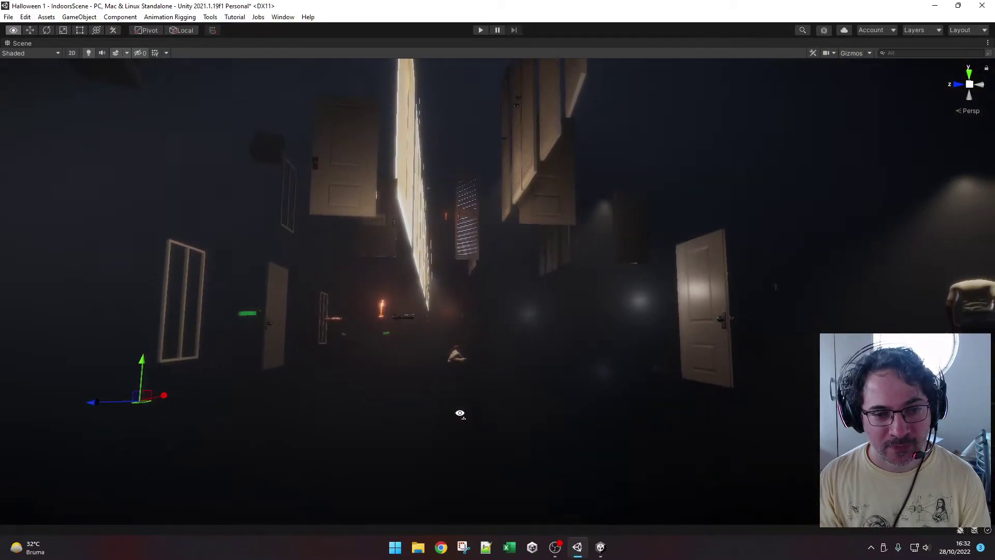
pyautogui.moveTo(460, 414)
pyautogui.keyDown('alt'); pyautogui.mouseDown()
pyautogui.moveTo(573, 417)
pyautogui.moveTo(455, 410)
pyautogui.moveTo(475, 446)
pyautogui.moveTo(323, 436)
pyautogui.mouseUp(); pyautogui.keyUp('alt')
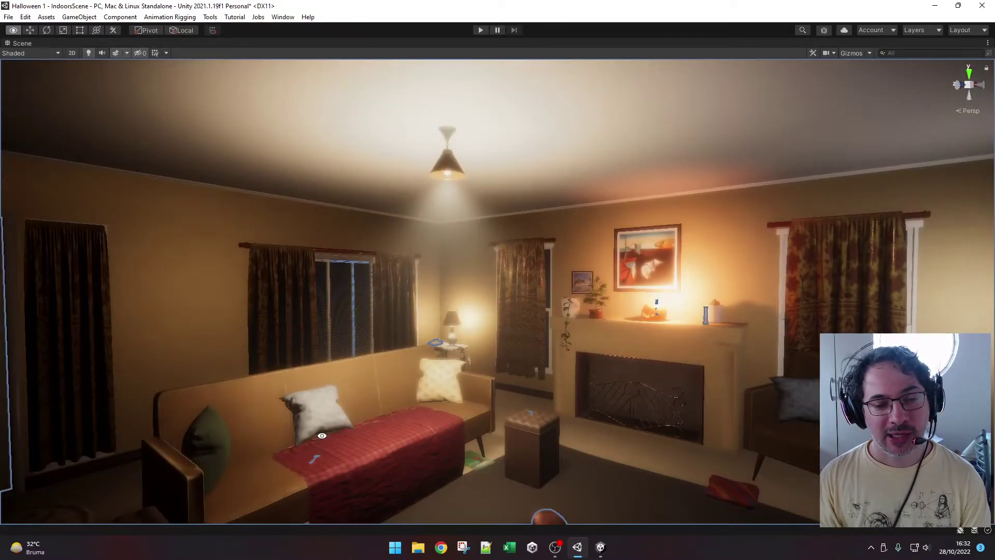
pyautogui.hotkey('alt', 'Tab')
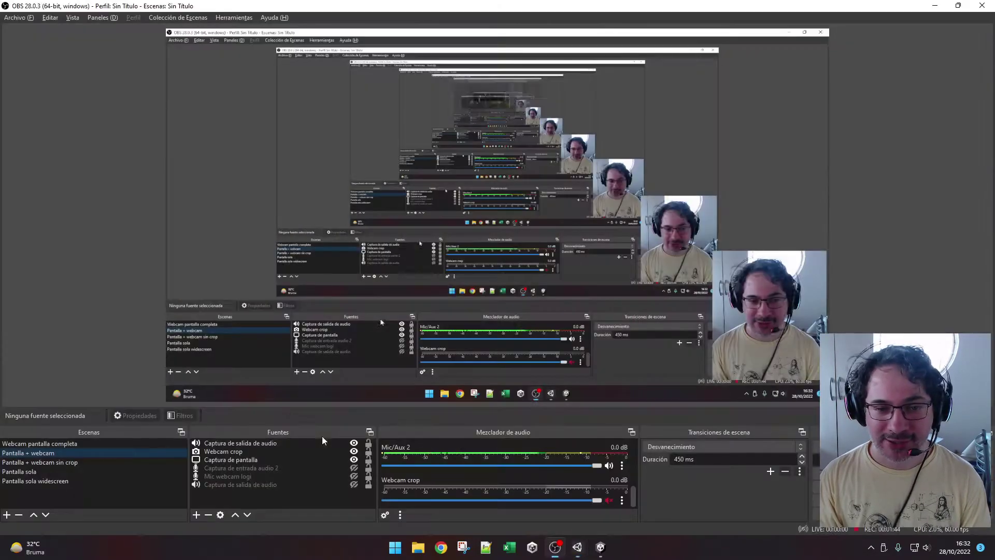
# Show the 'Webcam pantalla completa' scene, then run the Halloween_Asylum game in Play mode
pyautogui.click(50, 442)
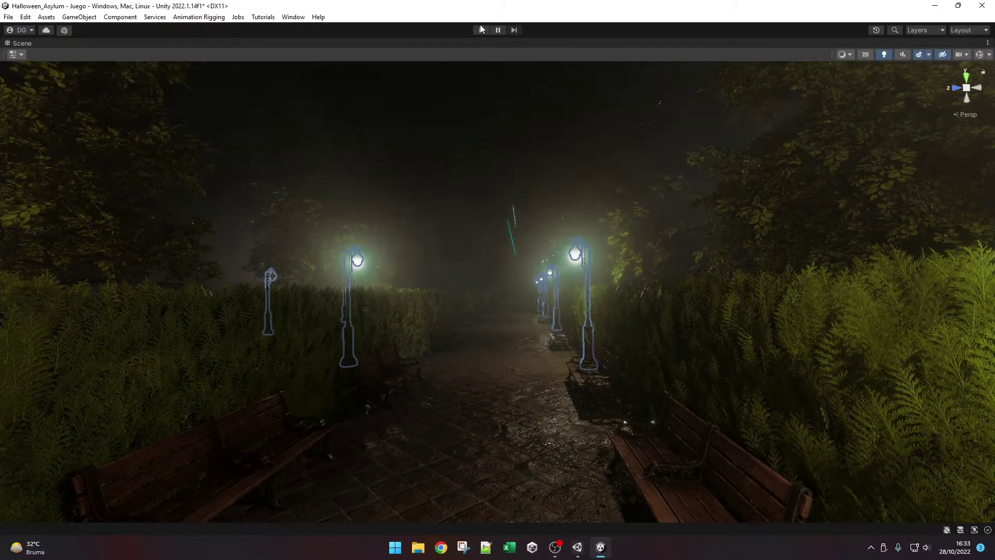
pyautogui.click(481, 29)
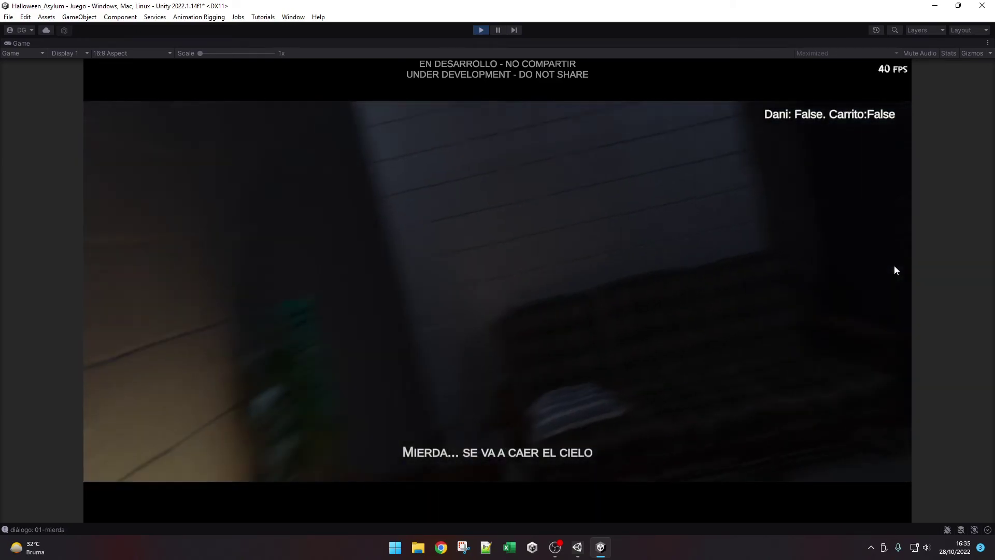
# Return to OBS Studio and stop the recording with 'Detener Grabación'
pyautogui.hotkey('alt', 'Tab')
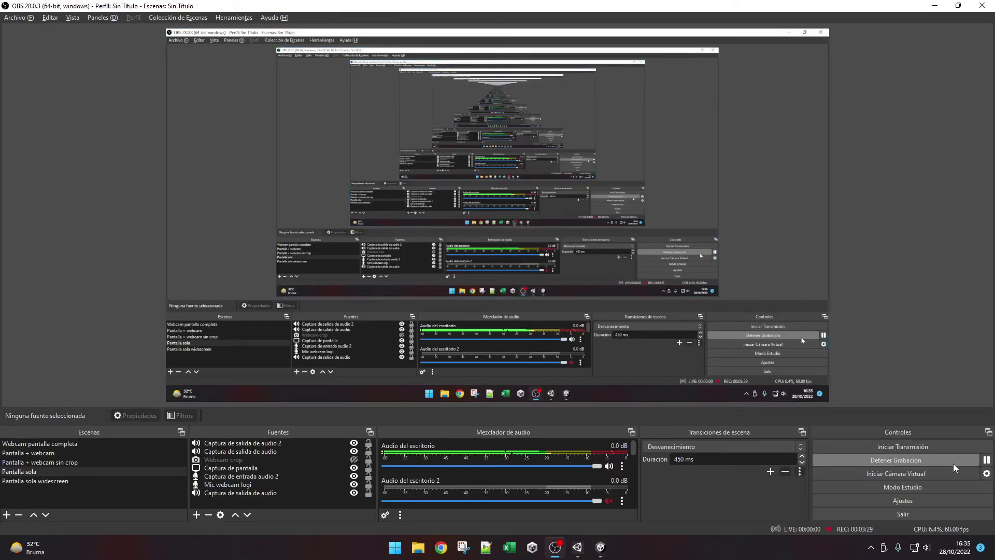
pyautogui.click(954, 464)
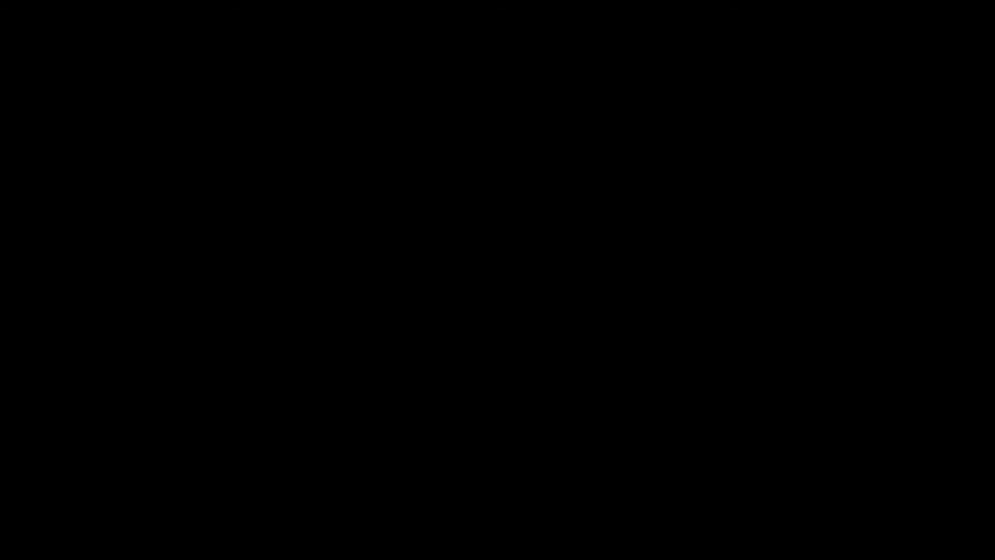